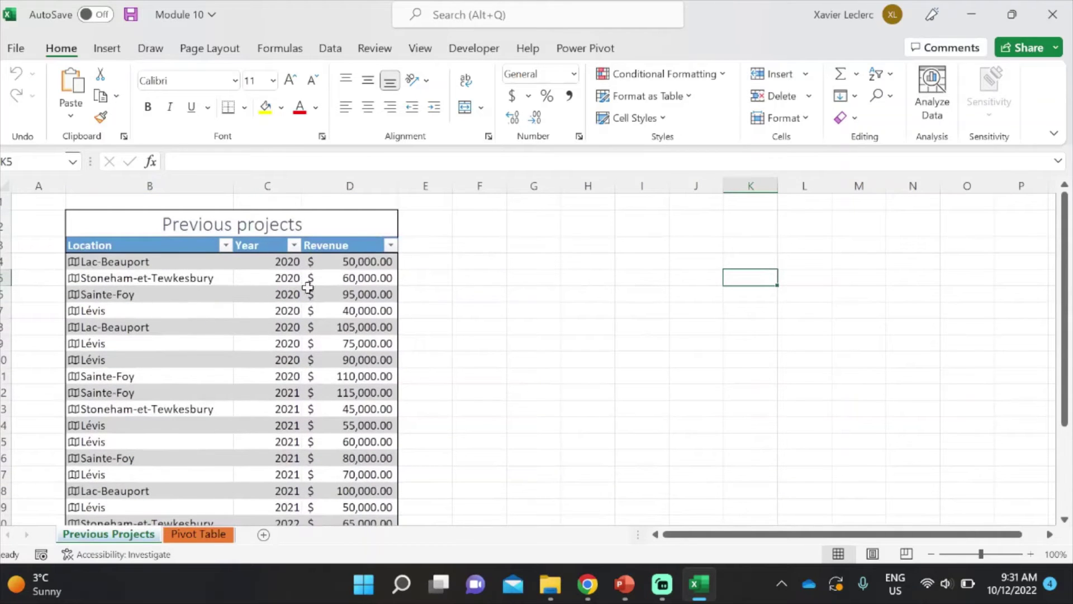
Step: Look through the Location, Year and Revenue rows of the Previous projects table
left_click_drag(369, 263, 349, 343)
left_click(468, 349)
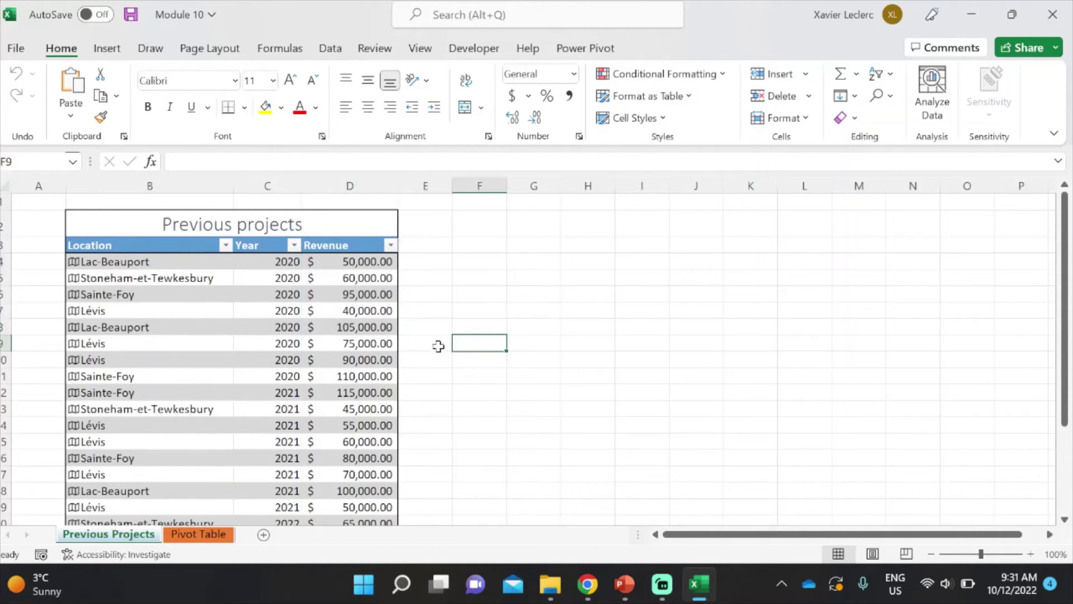
scroll(439, 345, "down", 5)
scroll(440, 338, "up", 4)
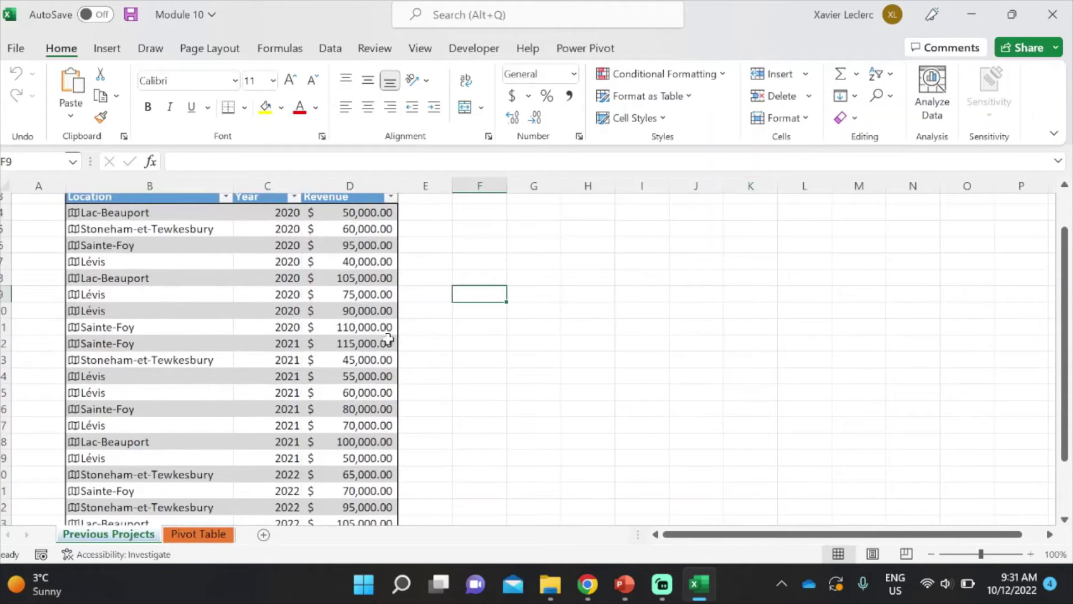
scroll(473, 391, "down", 2)
scroll(477, 402, "up", 3)
Step: Review the count, average and sum of revenue on the Pivot Table sheet, close the field list and return to the Previous Projects sheet
left_click(189, 538)
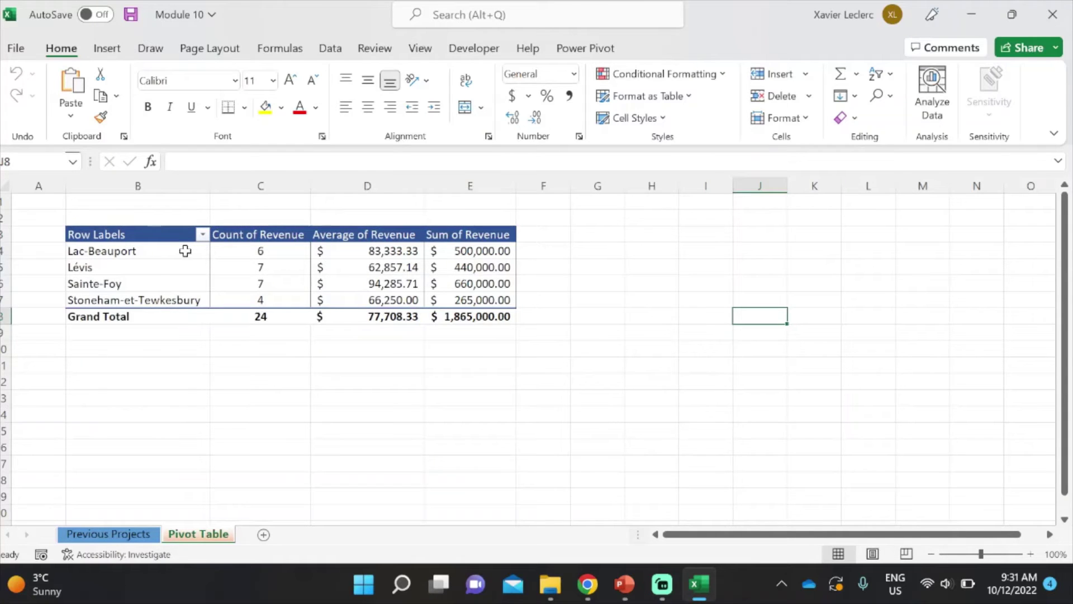
left_click(254, 238)
left_click(275, 250)
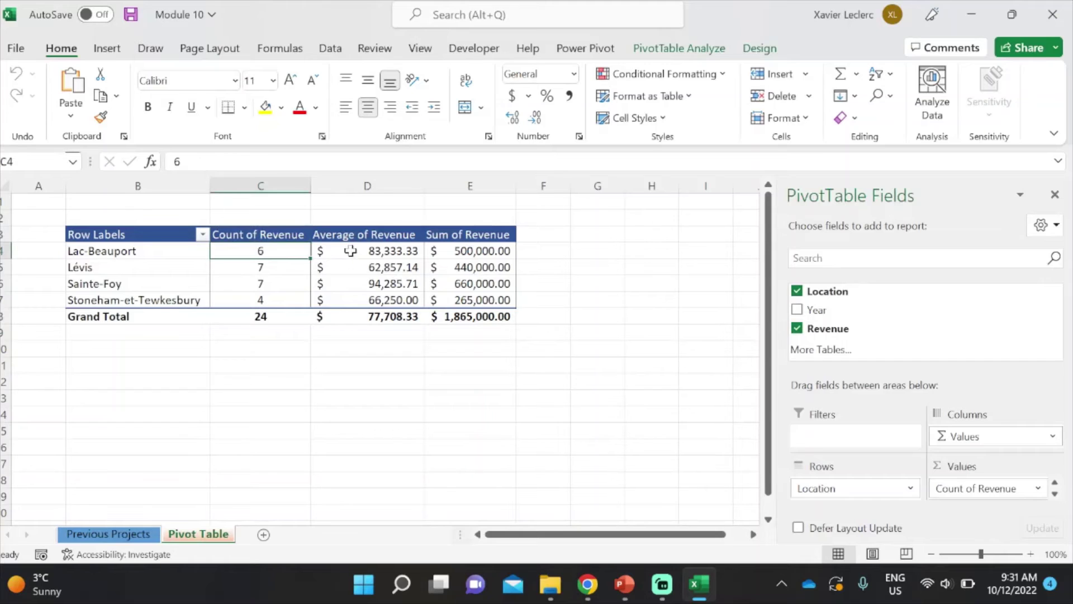
left_click(352, 266)
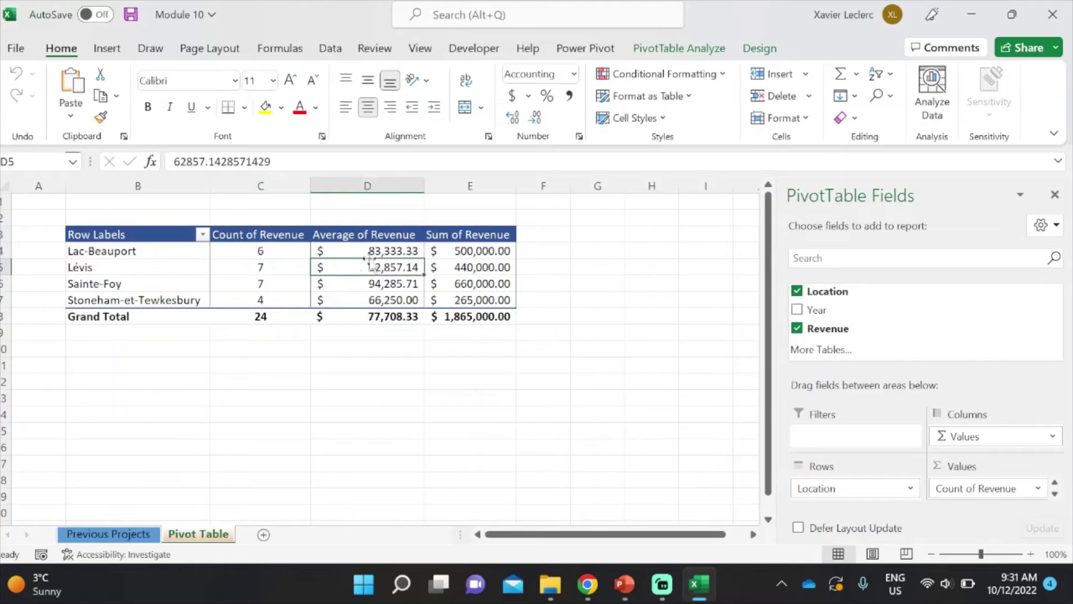
left_click(464, 253)
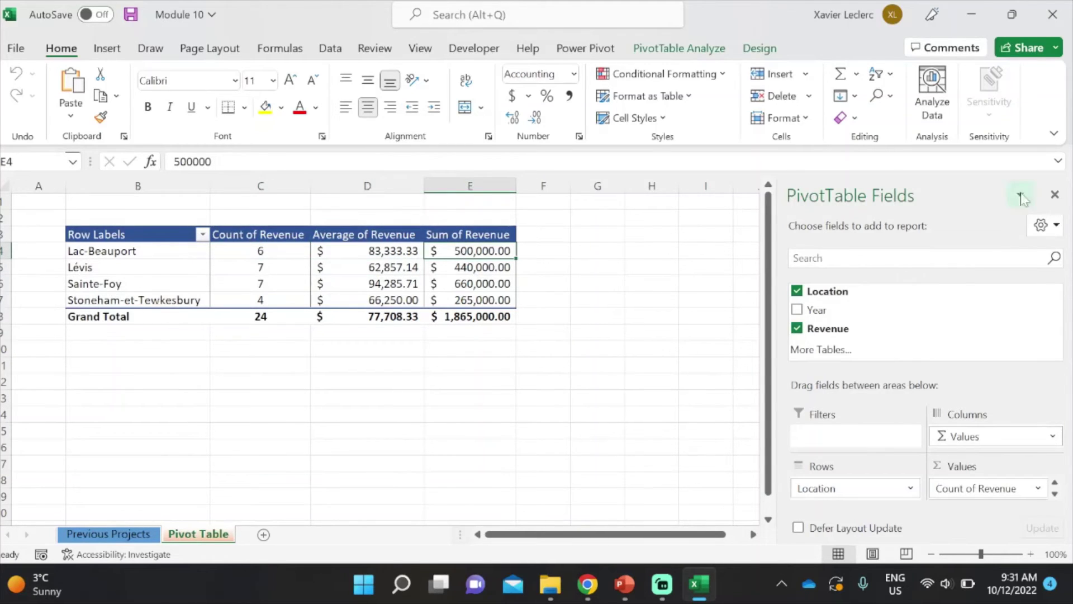
left_click(1055, 194)
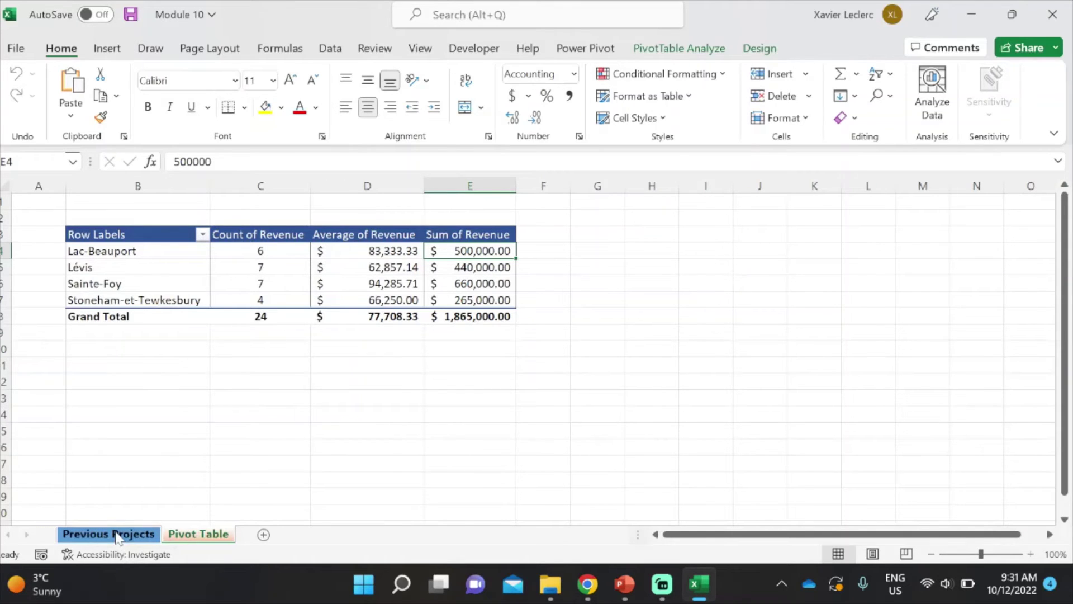
left_click(134, 534)
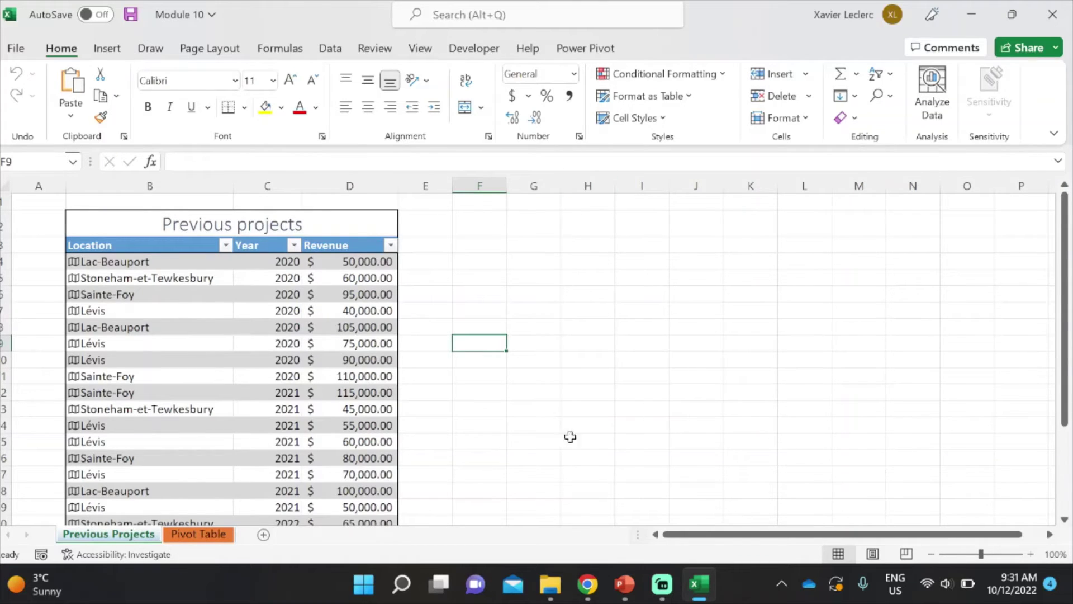
Step: Switch to File Explorer and play the Module 10 MP4 video, pausing at the revenue columns and at the yearly pie charts, and leave the player
left_click(550, 584)
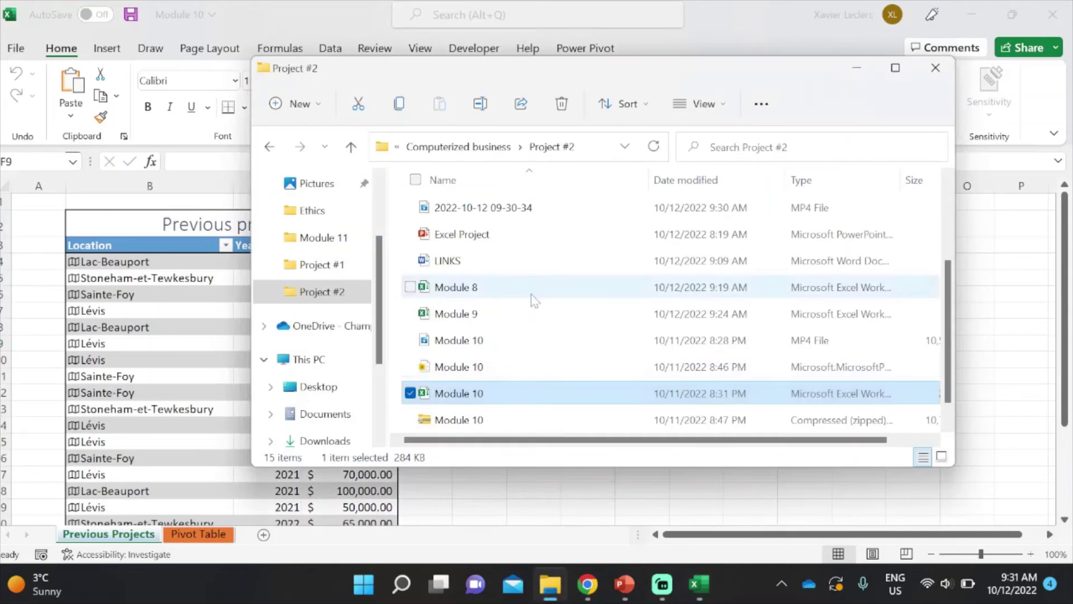
left_click(501, 341)
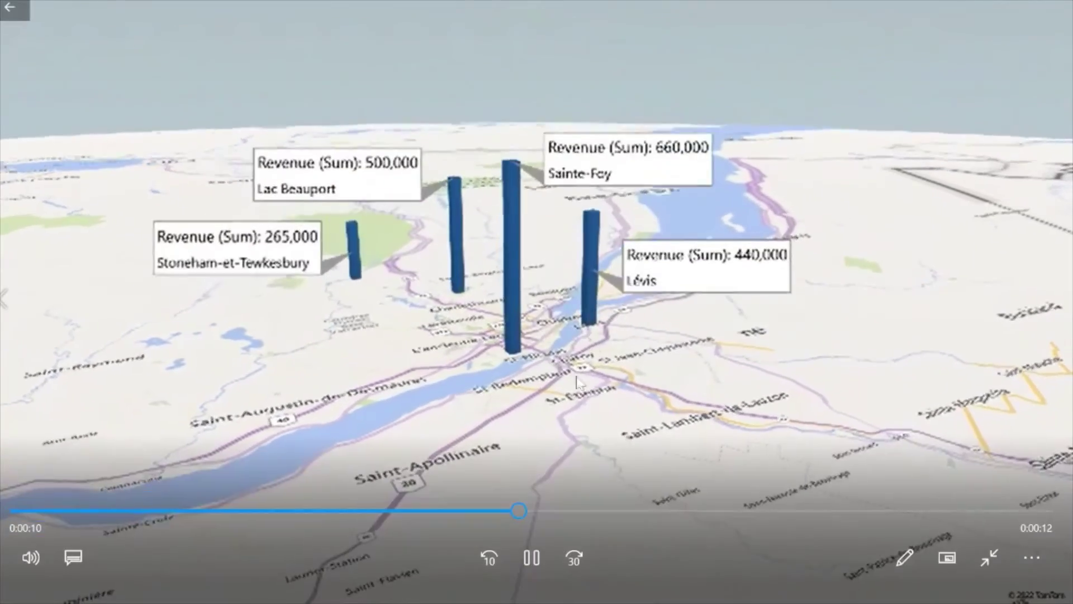
left_click(532, 558)
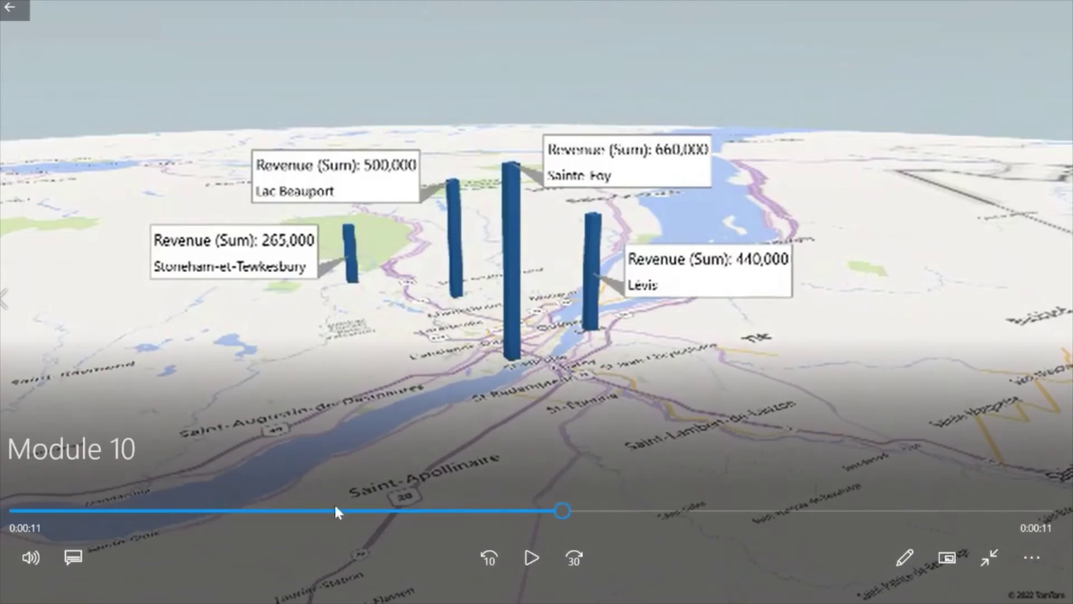
left_click(533, 557)
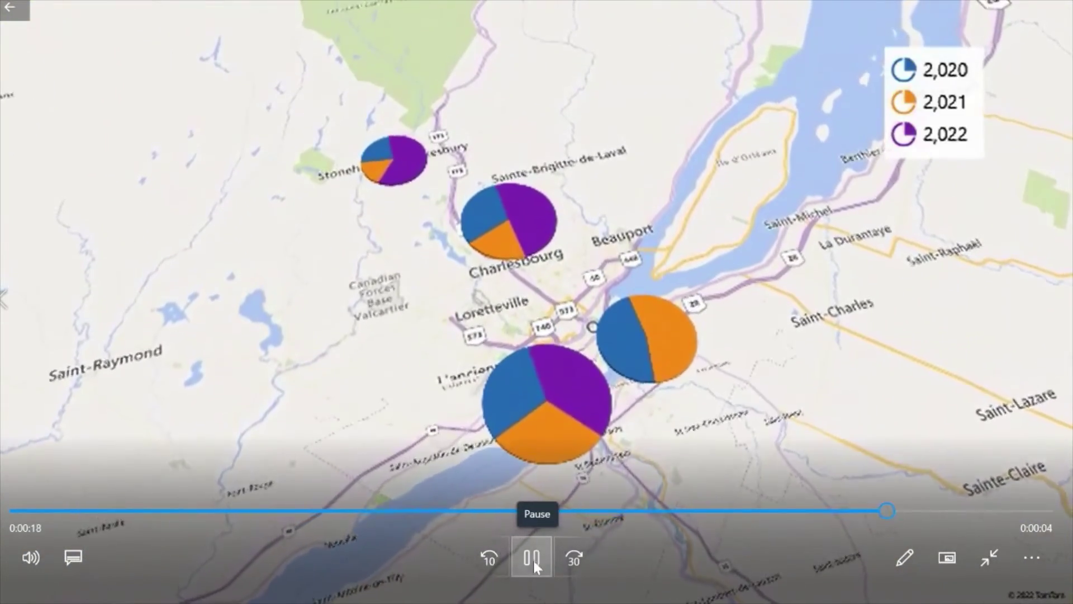
left_click(532, 555)
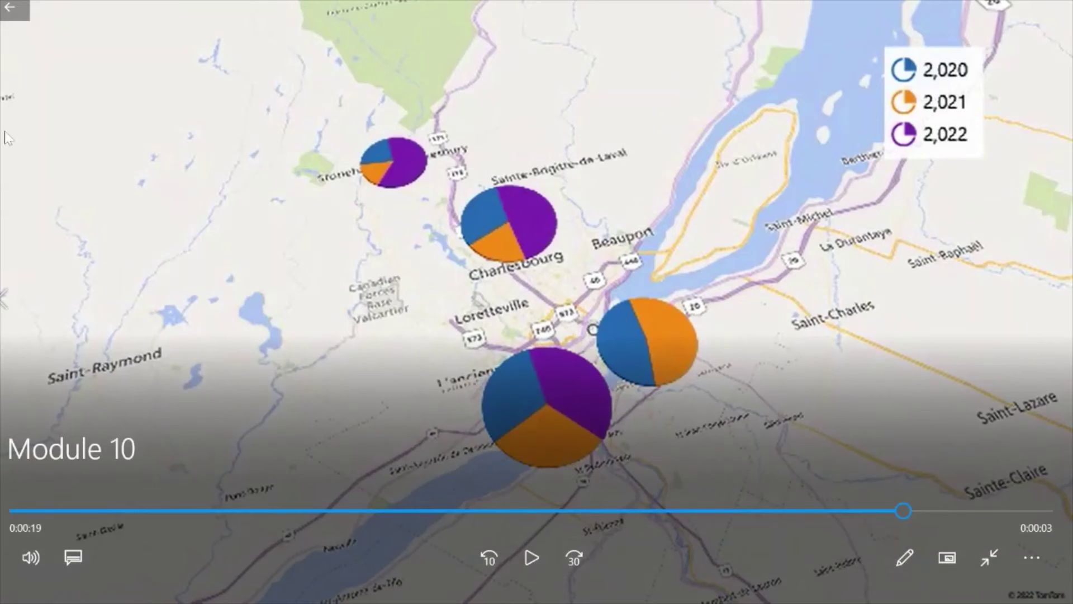
left_click(8, 8)
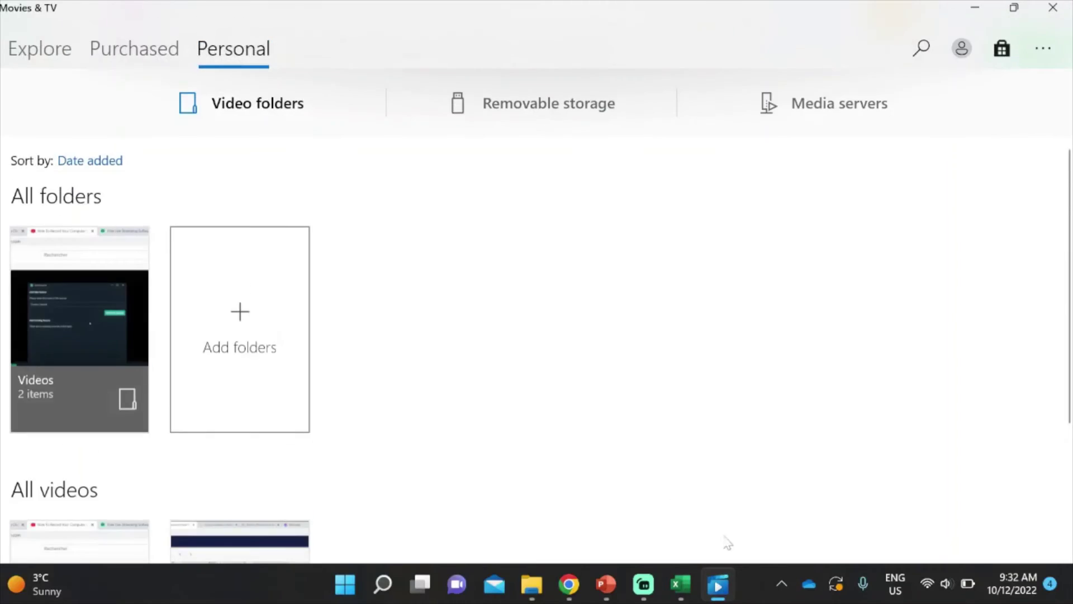
Step: Switch to File Explorer, open the Module 10 Power BI report and inspect the fields of its Pivot Table
left_click(532, 584)
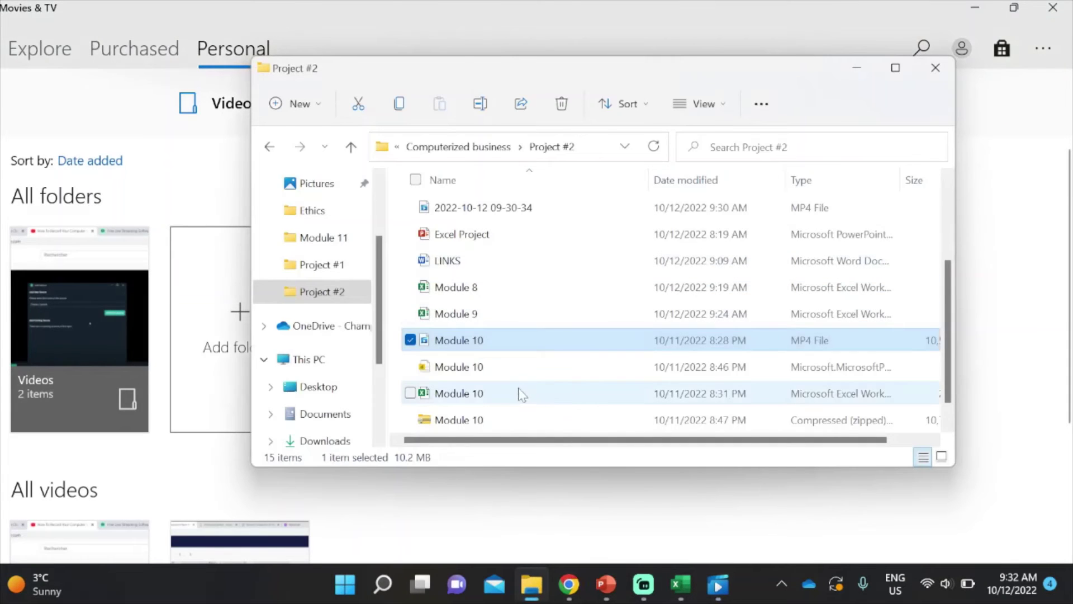
double_click(515, 368)
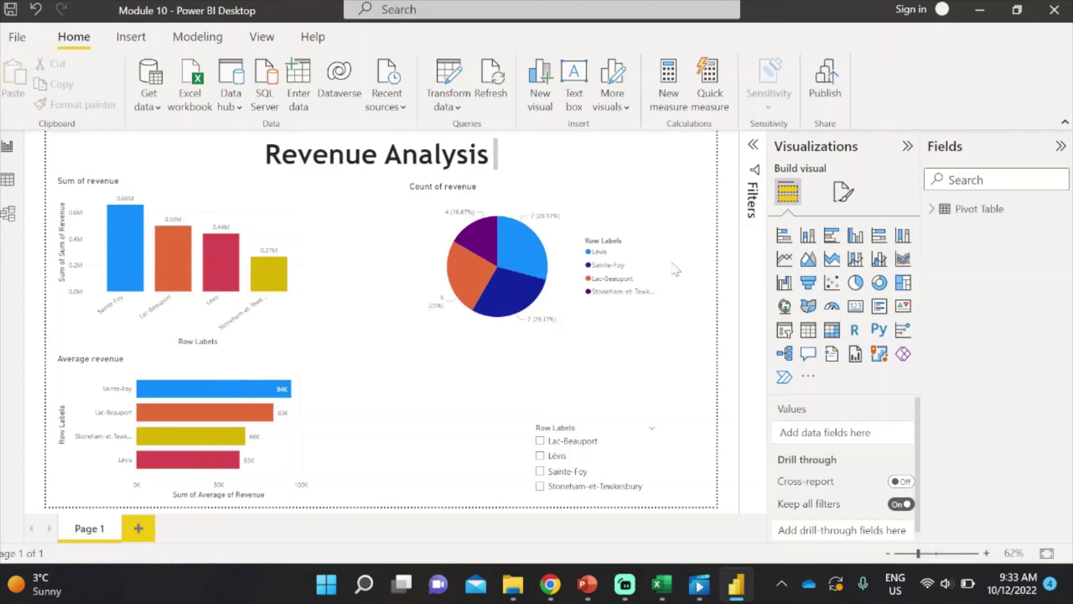
left_click(932, 209)
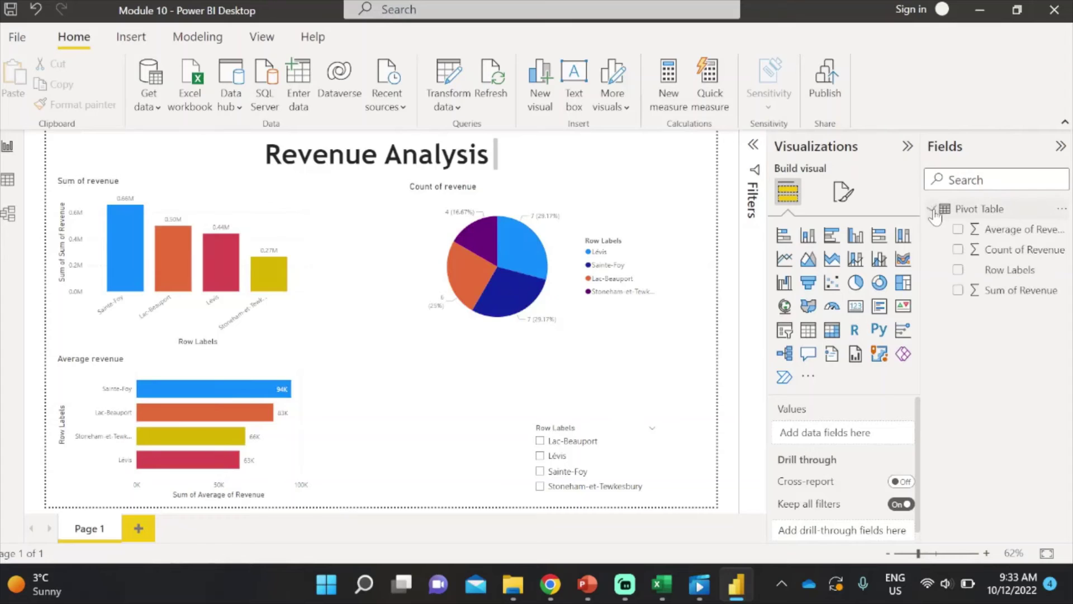
left_click(932, 209)
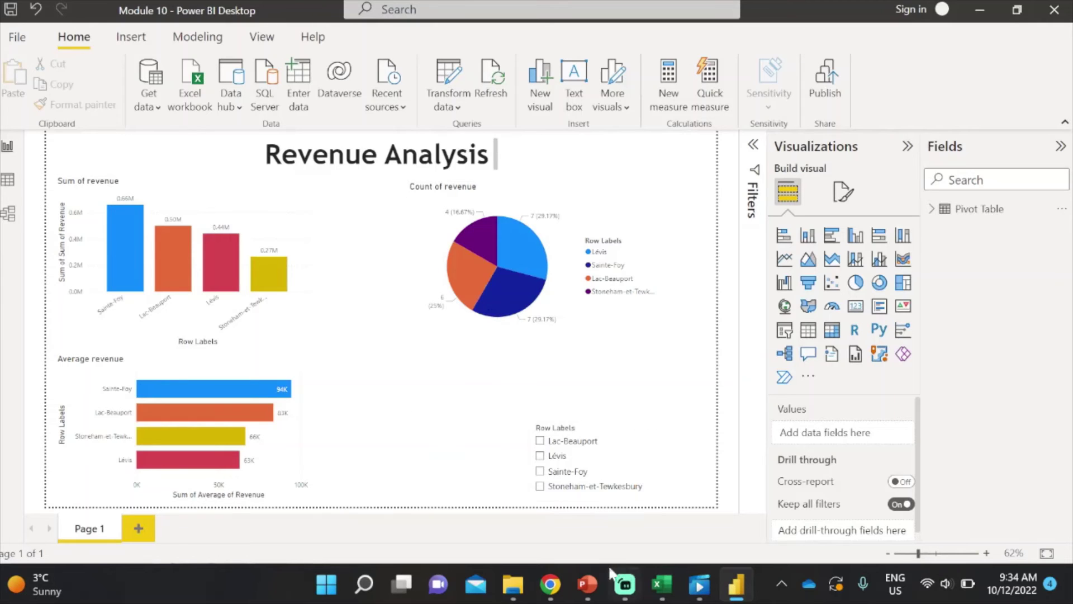
Step: Switch to Chrome and read the Power BI PDF from section 3.2.1 on Self-service Business Intelligence to the Figure 4 chart of implementation reasons
mouse_move(555, 585)
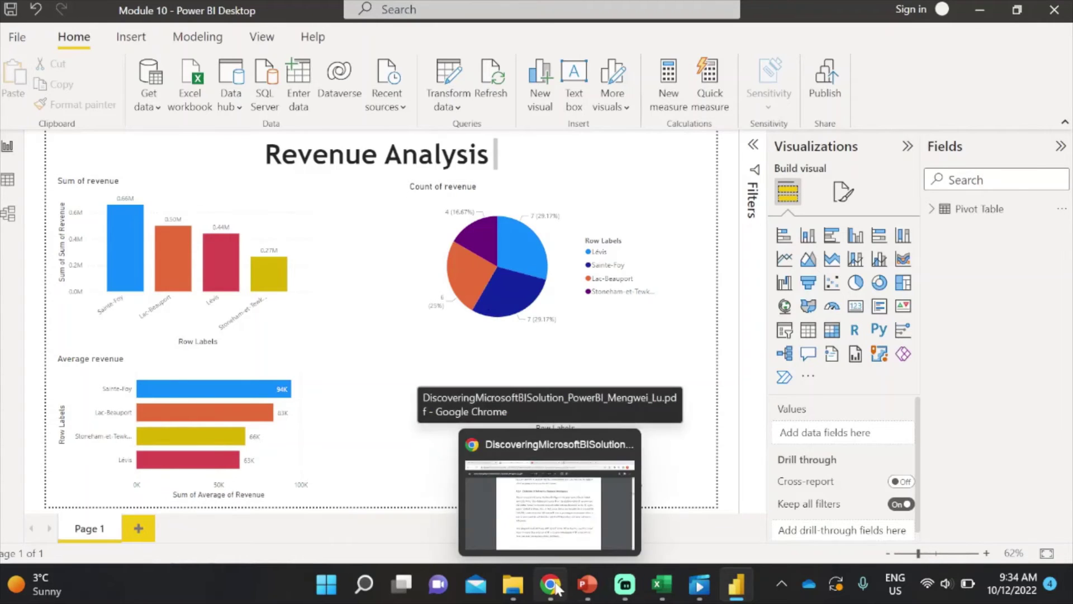
left_click(555, 586)
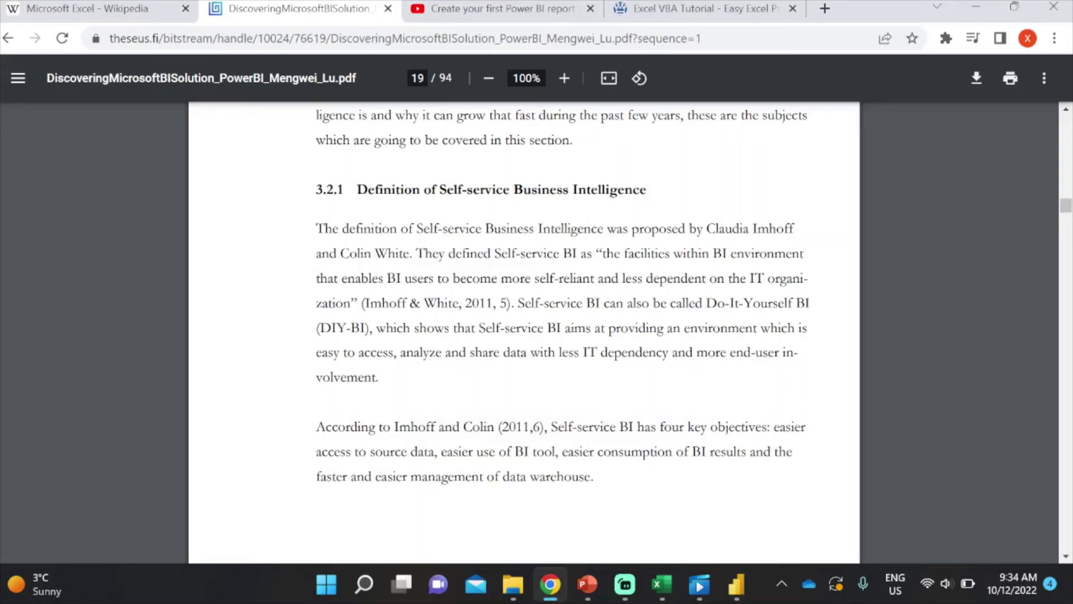
left_click_drag(431, 189, 678, 193)
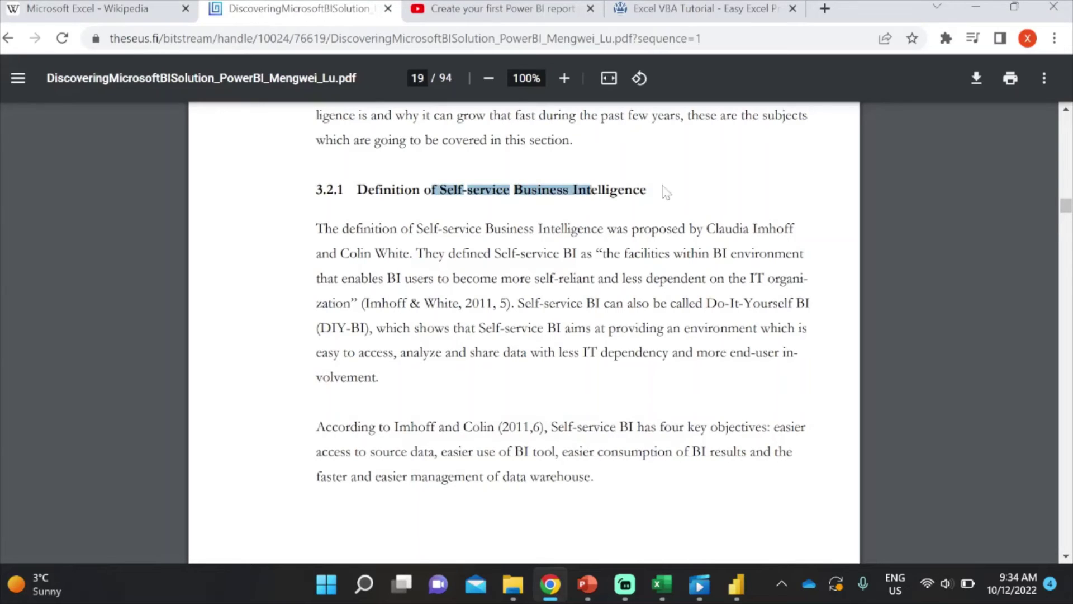
left_click(677, 192)
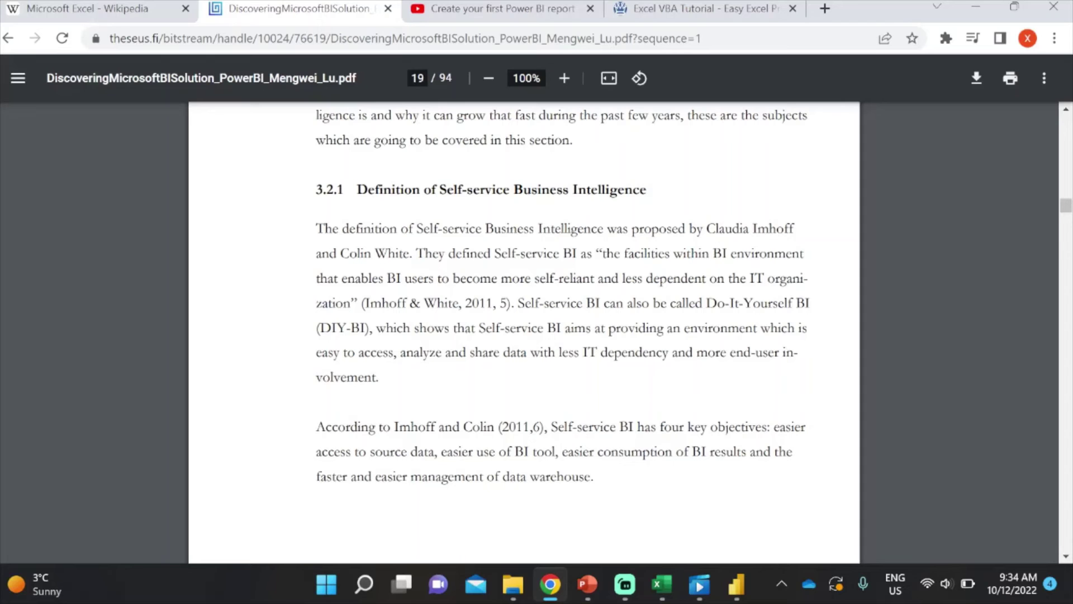
scroll(843, 268, "down", 10)
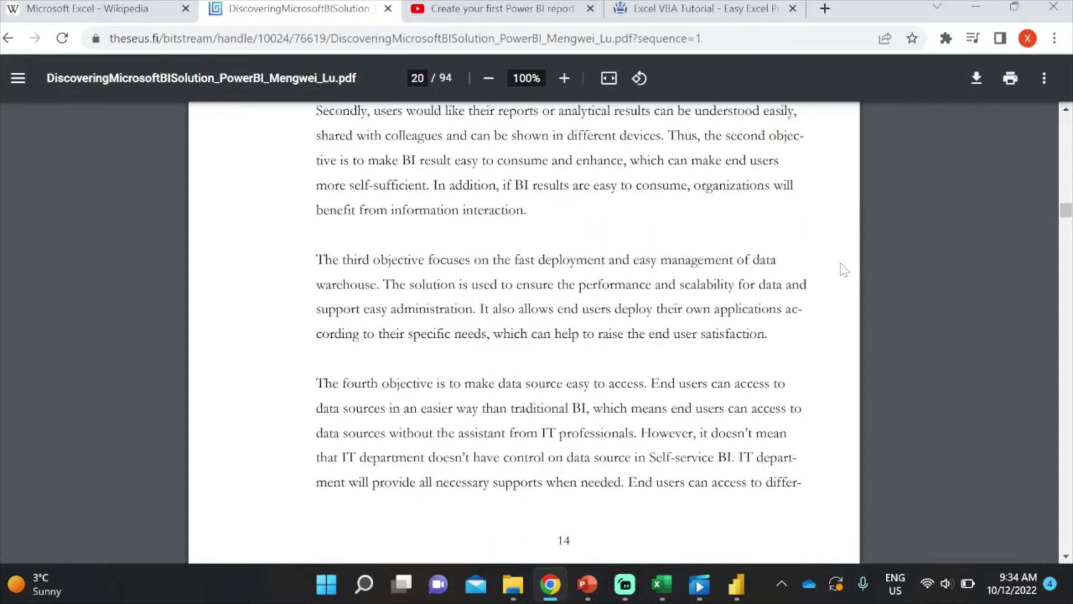
scroll(843, 268, "down", 20)
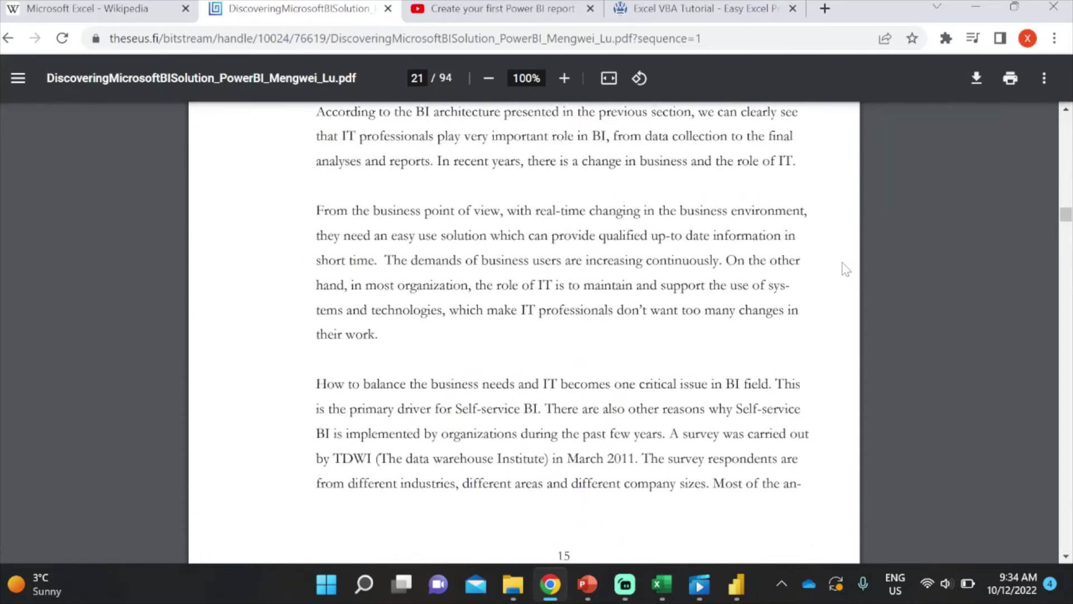
scroll(842, 270, "down", 8)
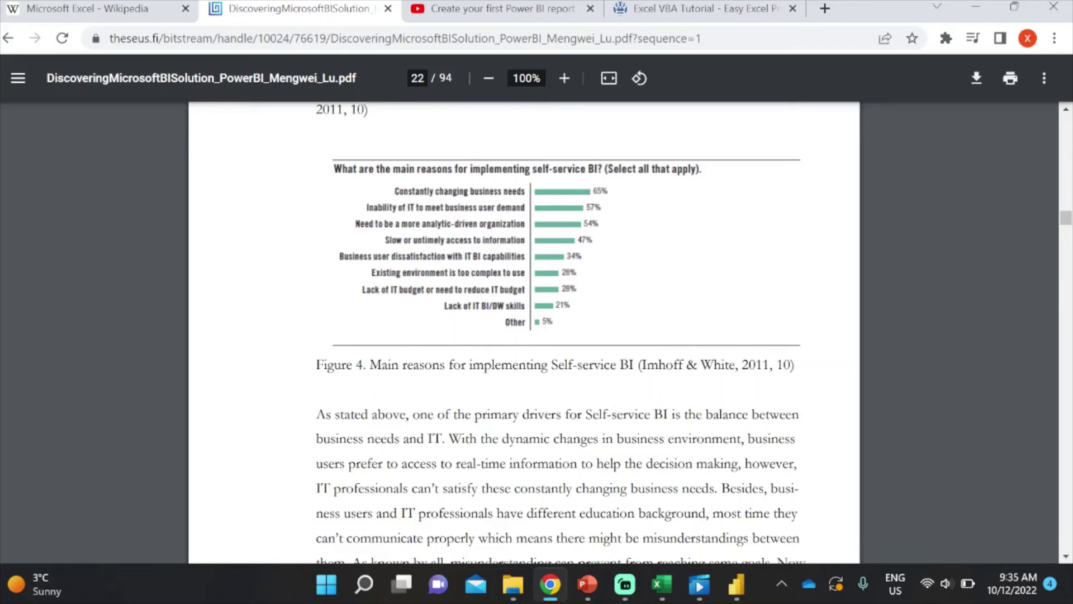
Step: Switch to Power BI Desktop and filter the report's Row Labels slicer to Lac-Beauport, Sainte-Foy and Stoneham-et-Tewkesbury
left_click(737, 585)
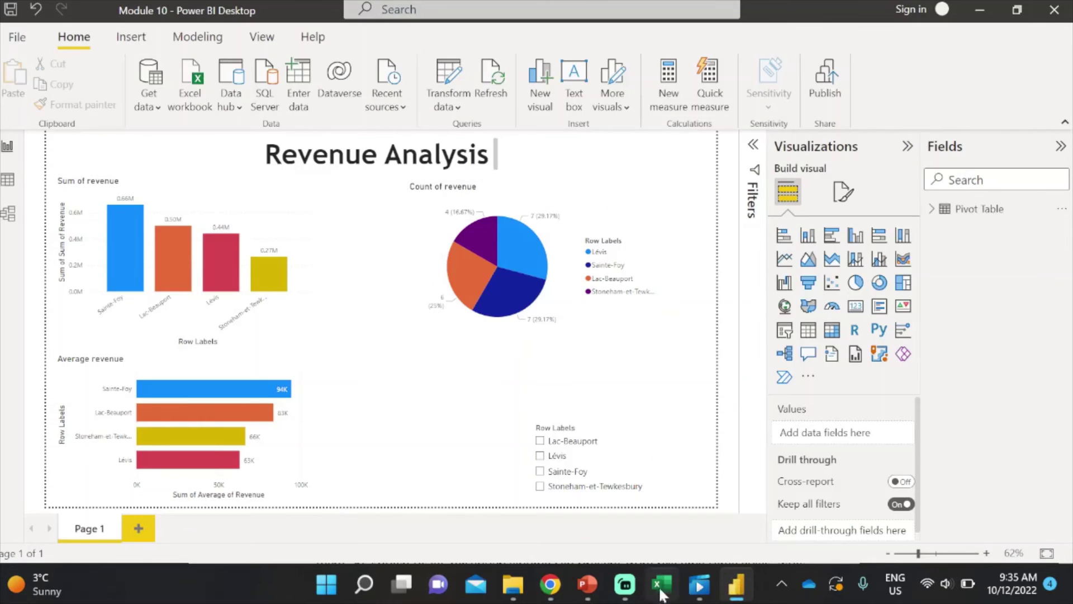
mouse_move(652, 599)
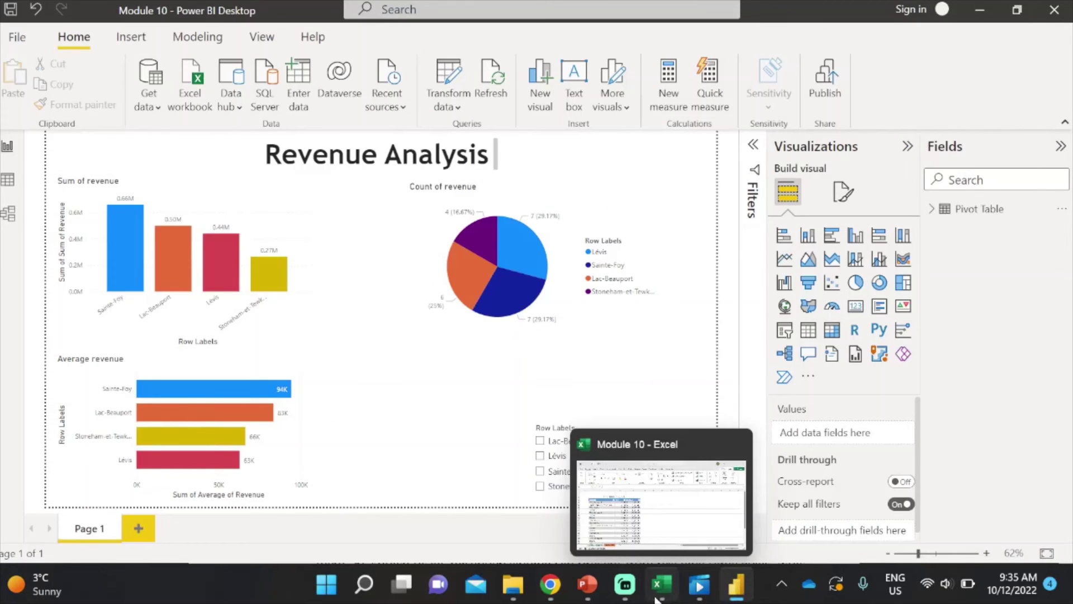
left_click(541, 447)
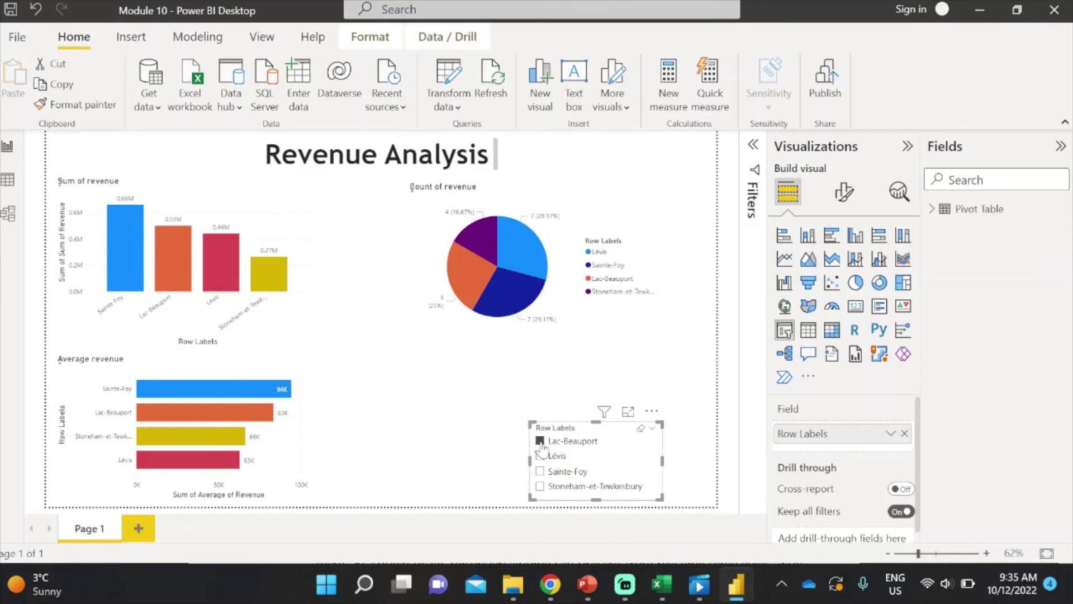
left_click(539, 473, "ctrl")
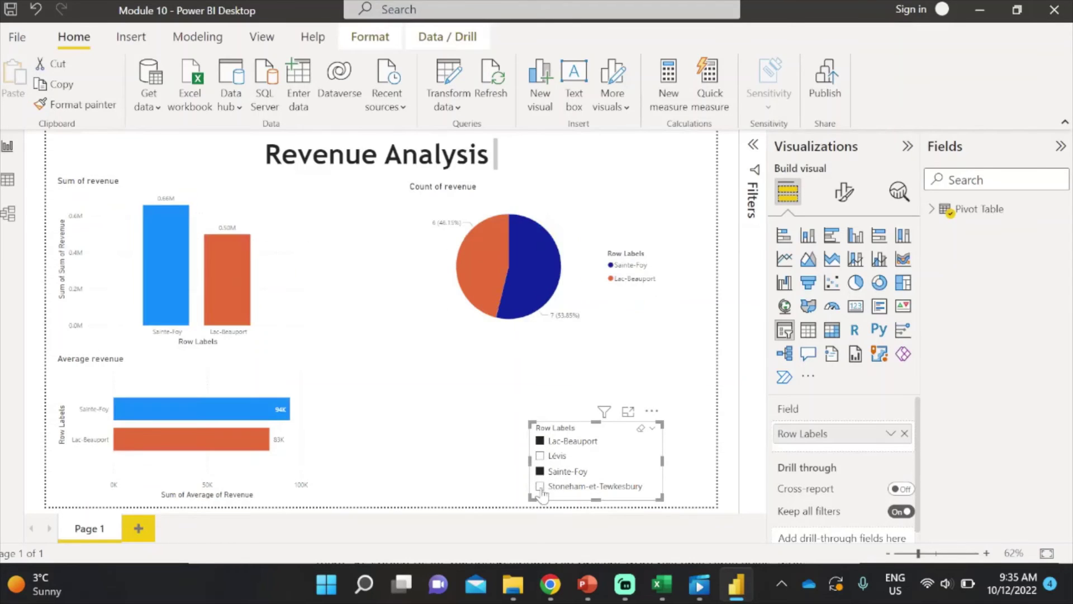
left_click(540, 486, "ctrl")
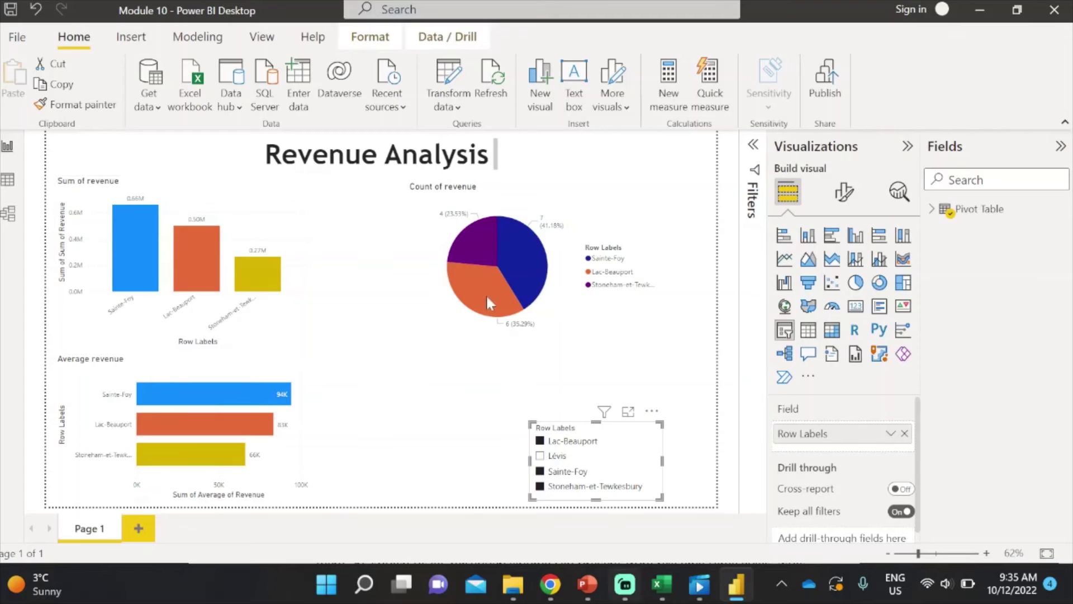
Step: Switch to Chrome and show the YouTube video "Create your first Power BI report (2021)"
left_click(556, 584)
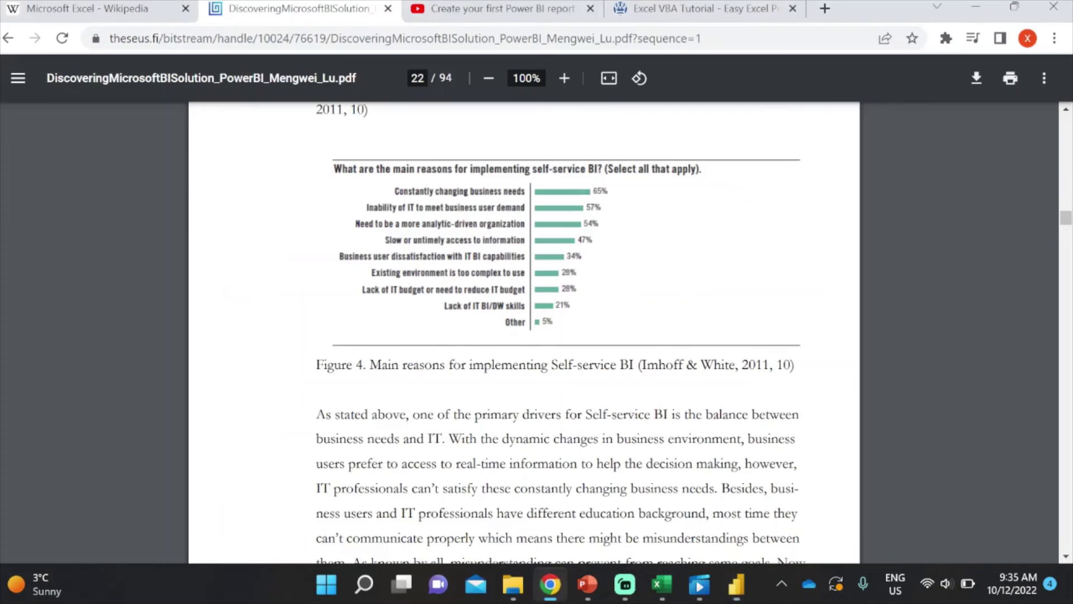
left_click(500, 8)
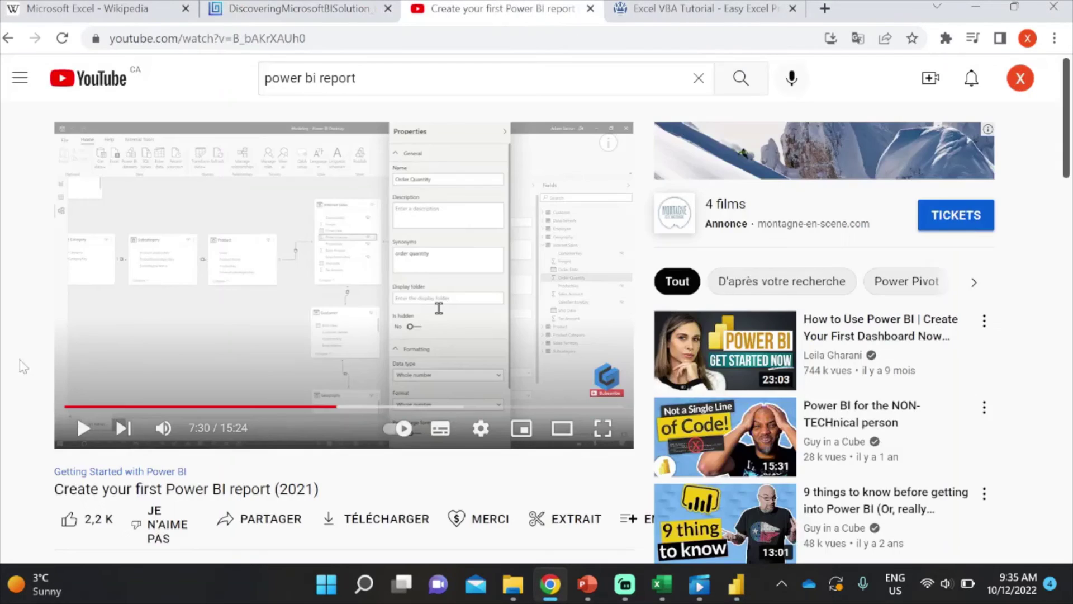